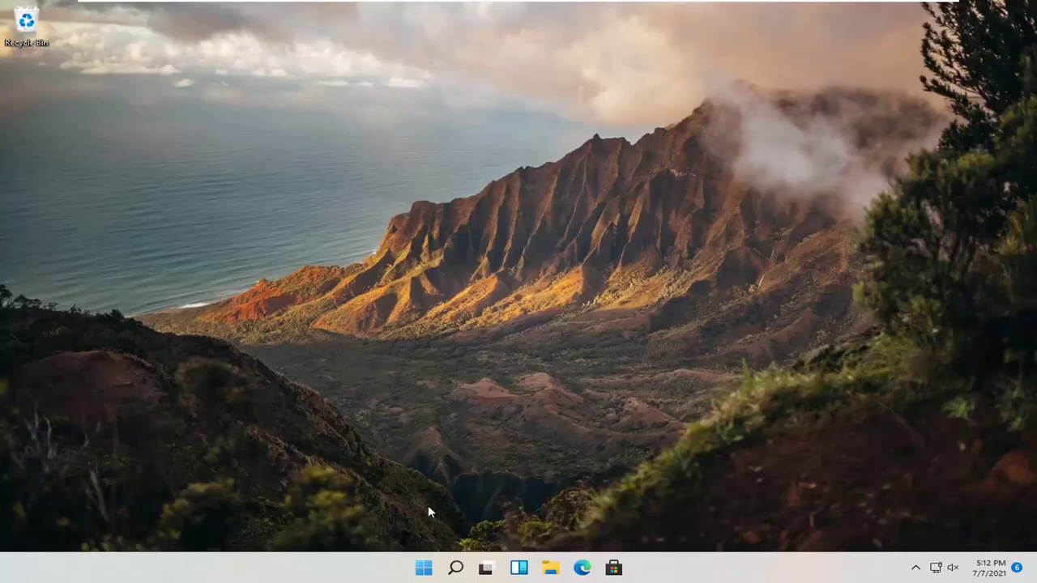
Open the Settings app from the Start button's right-click quick-link menu
{"action": "right_click", "coordinate": [423, 571]}
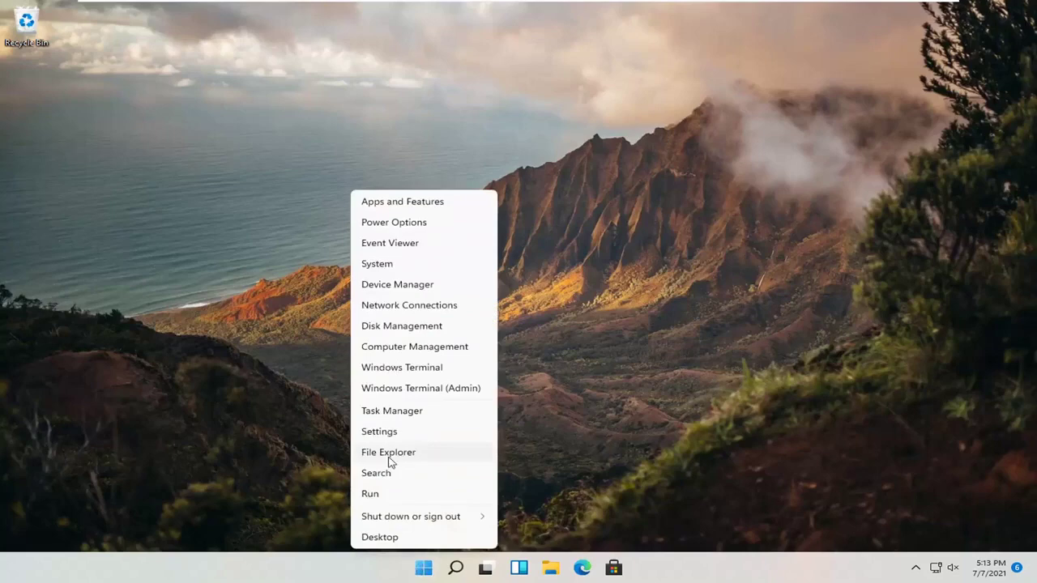
{"action": "left_click", "coordinate": [377, 436]}
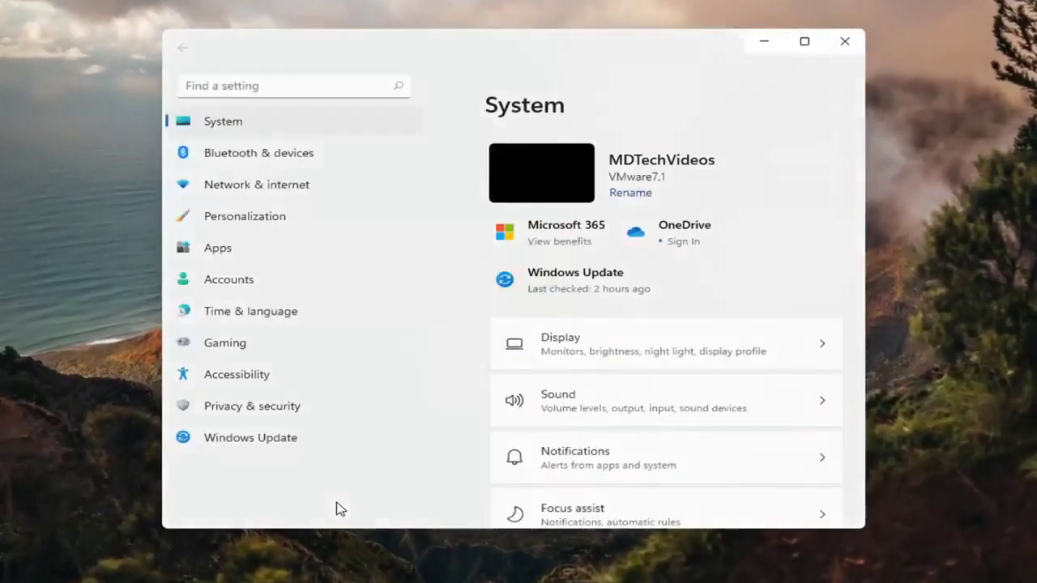
Open Time & language > Language & region and review the display language dropdown without changing it
{"action": "left_click", "coordinate": [238, 386]}
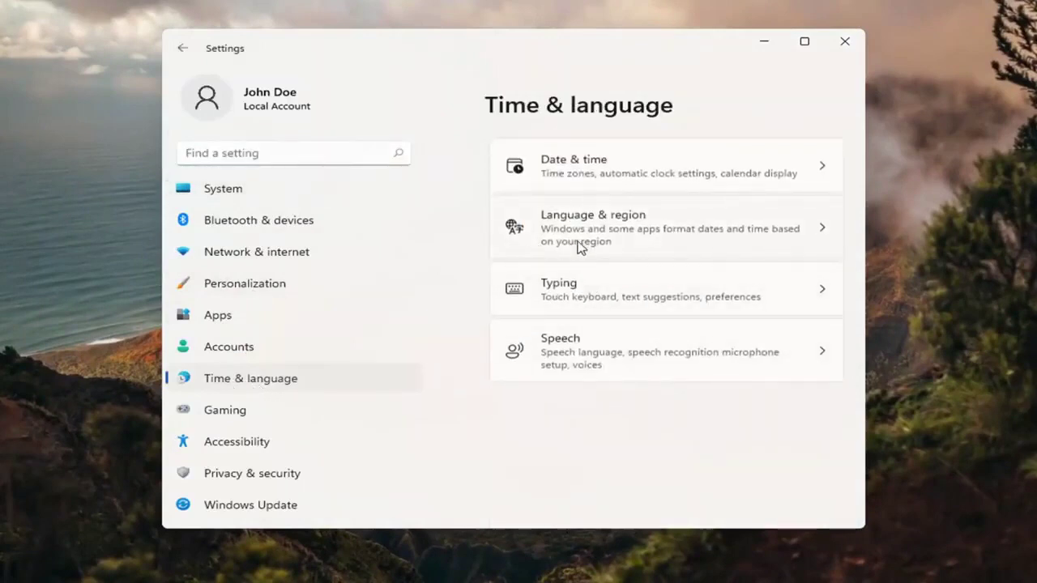
{"action": "left_click", "coordinate": [668, 235]}
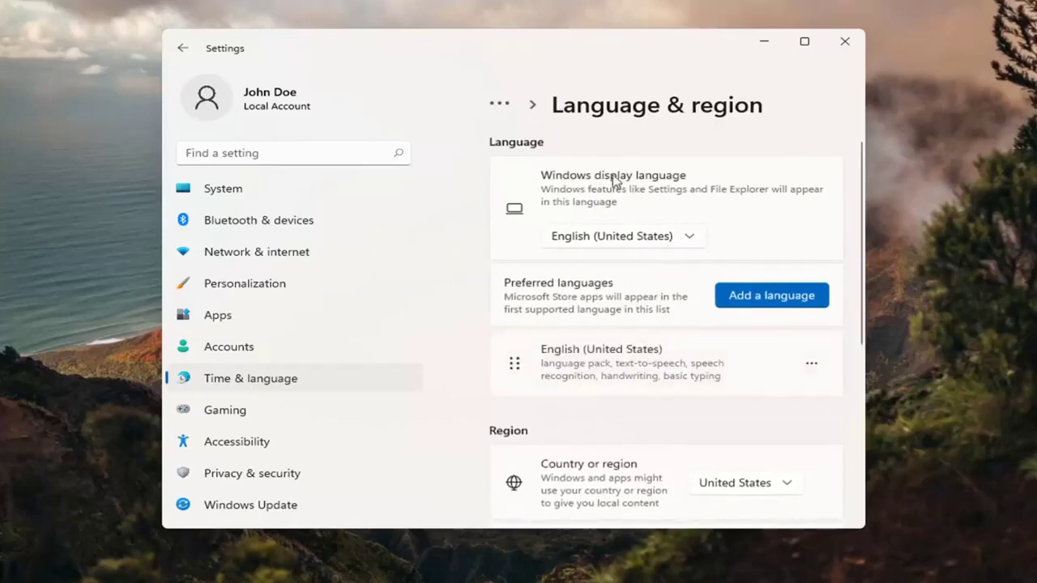
{"action": "left_click", "coordinate": [680, 245]}
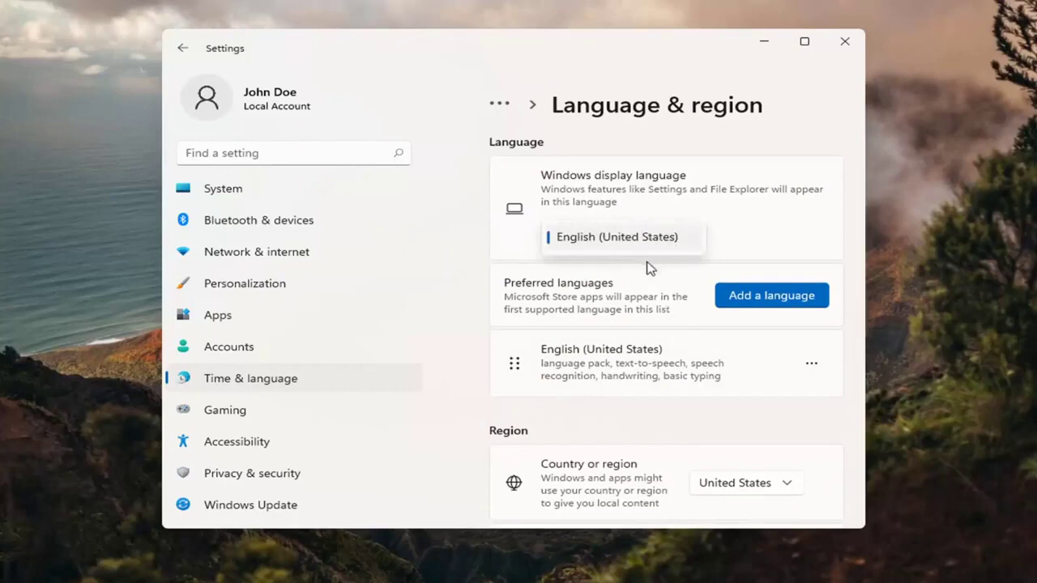
{"action": "left_click", "coordinate": [768, 194]}
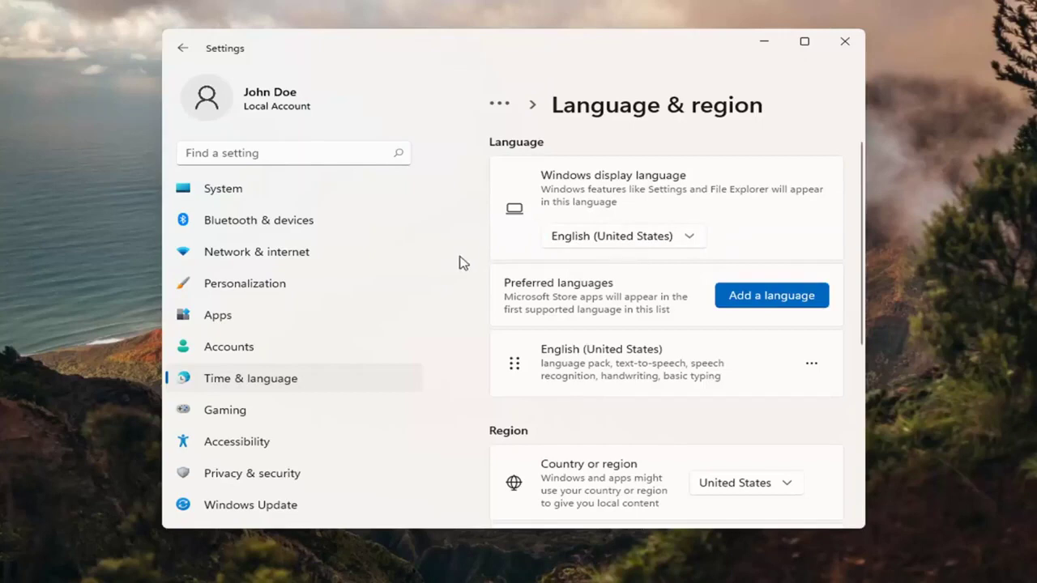
Add a language by searching 'aust', selecting English (Australia), and continuing to its feature options
{"action": "left_click", "coordinate": [767, 301]}
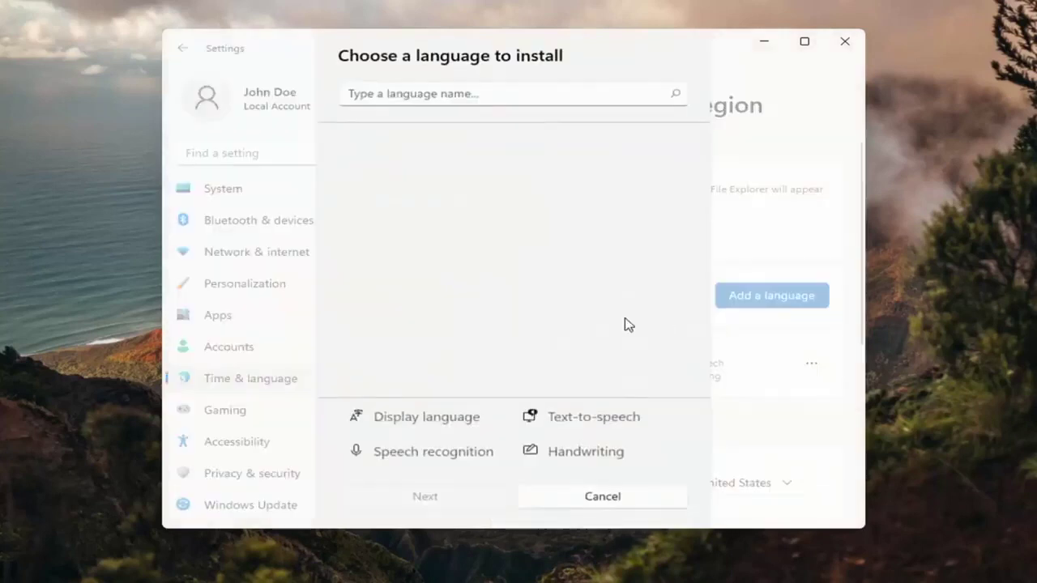
{"action": "type", "text": "aus"}
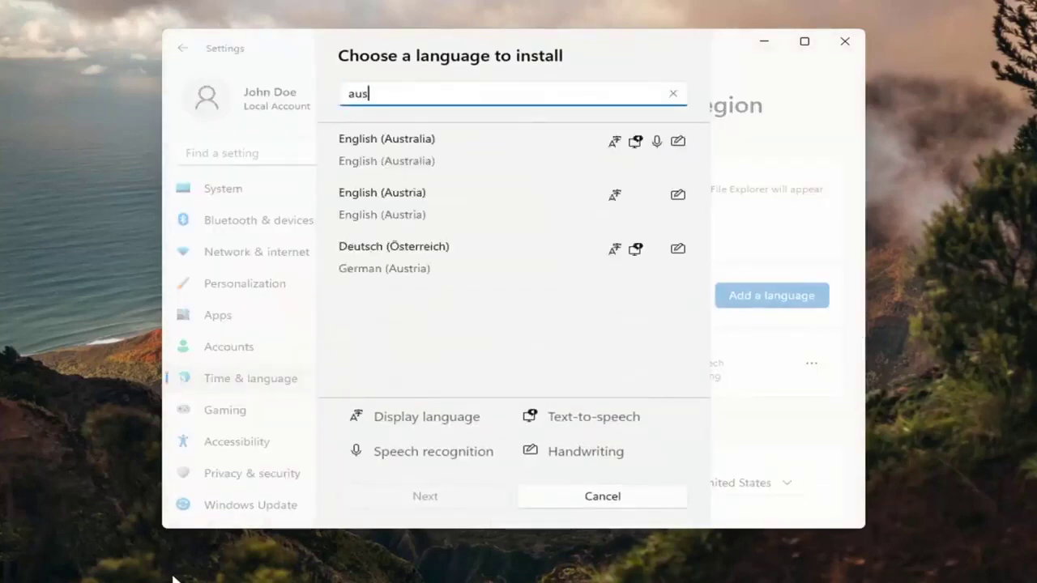
{"action": "type", "text": "t"}
{"action": "left_click", "coordinate": [433, 160]}
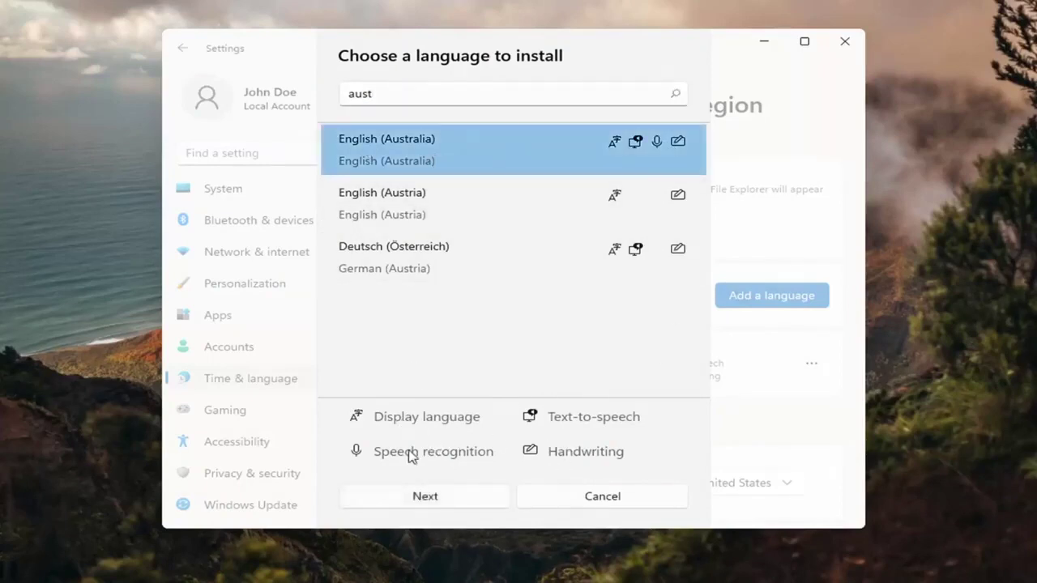
{"action": "left_click", "coordinate": [418, 496]}
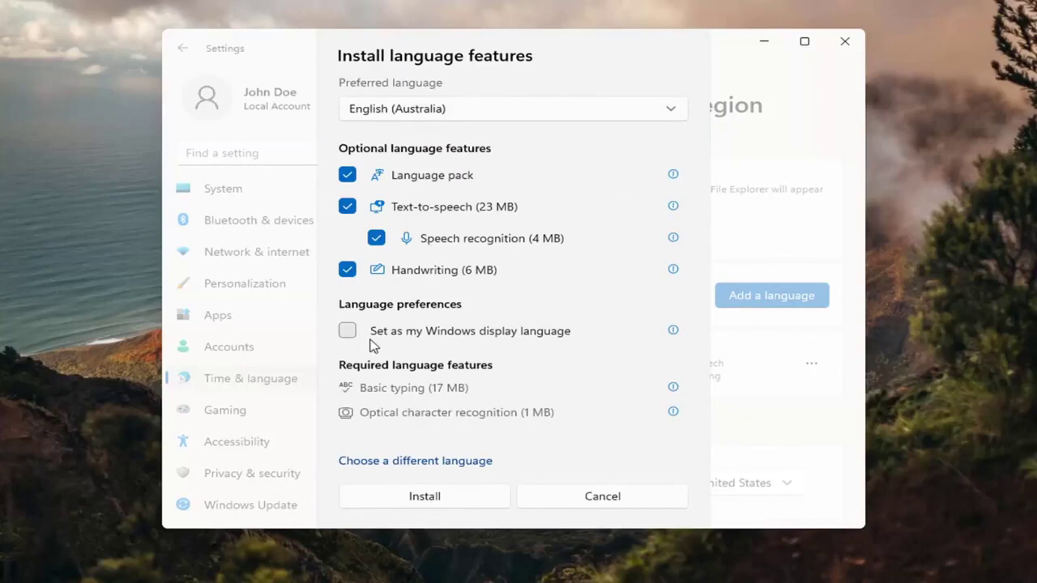
Install English (Australia) with 'Set as my Windows display language' ticked
{"action": "left_click", "coordinate": [347, 330]}
{"action": "left_click", "coordinate": [347, 331]}
{"action": "left_click", "coordinate": [355, 331]}
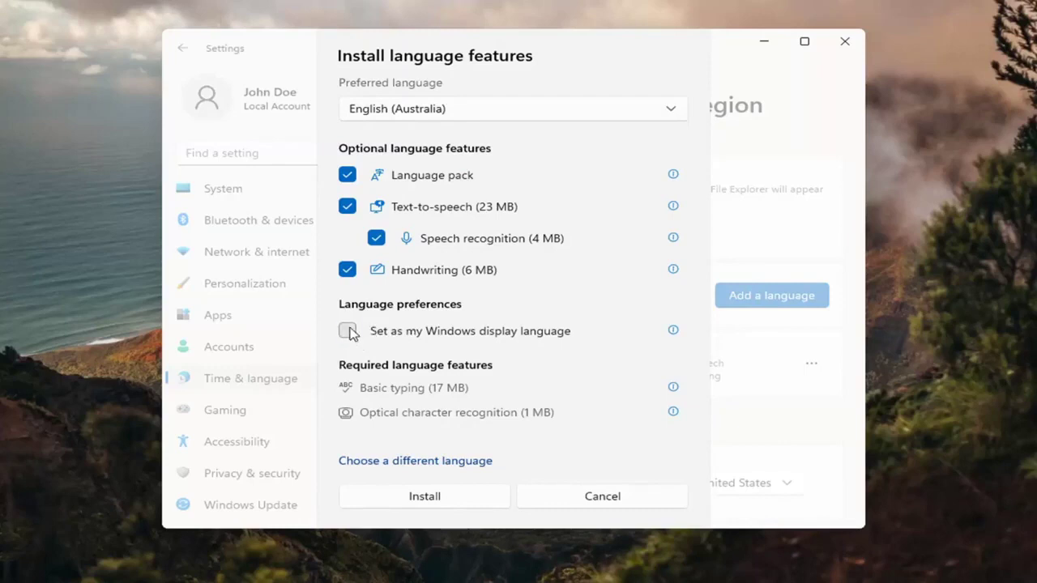
{"action": "left_click", "coordinate": [421, 497]}
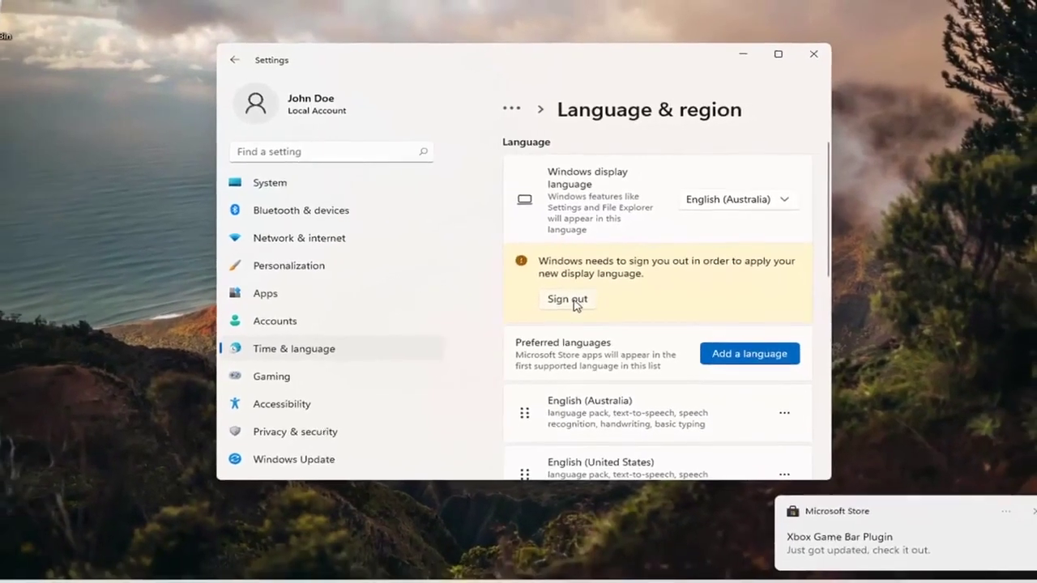
Sign out from the Windows display language notice to apply English (Australia)
{"action": "left_click", "coordinate": [571, 319]}
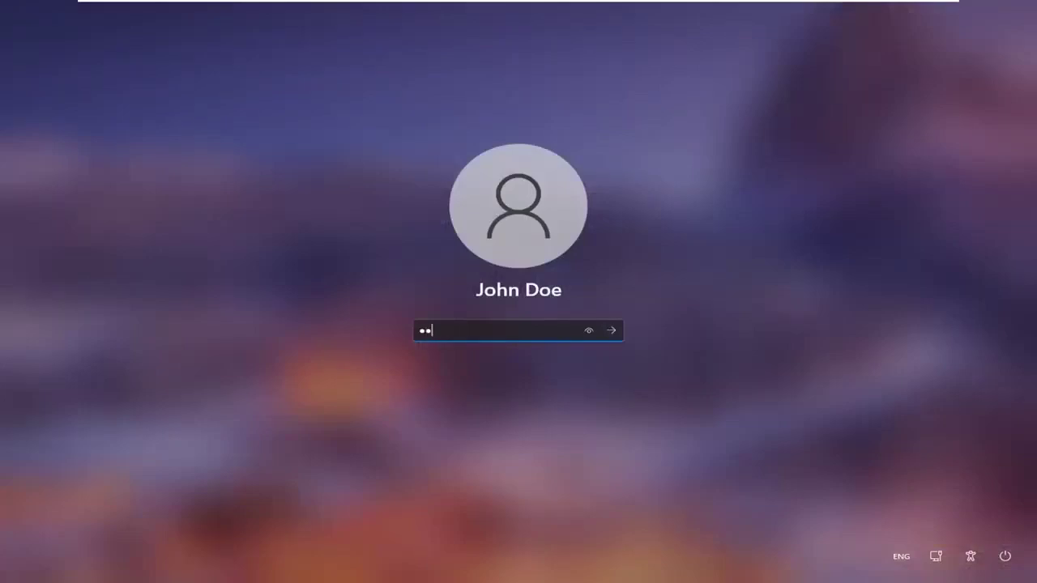
Submit the account password to sign back in to Windows
{"action": "key", "text": "Return"}
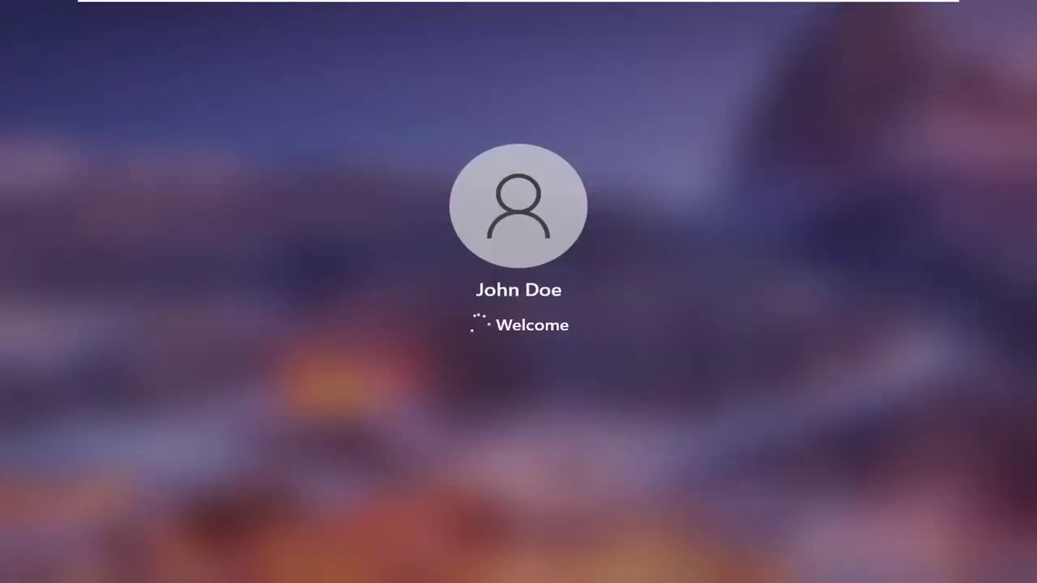